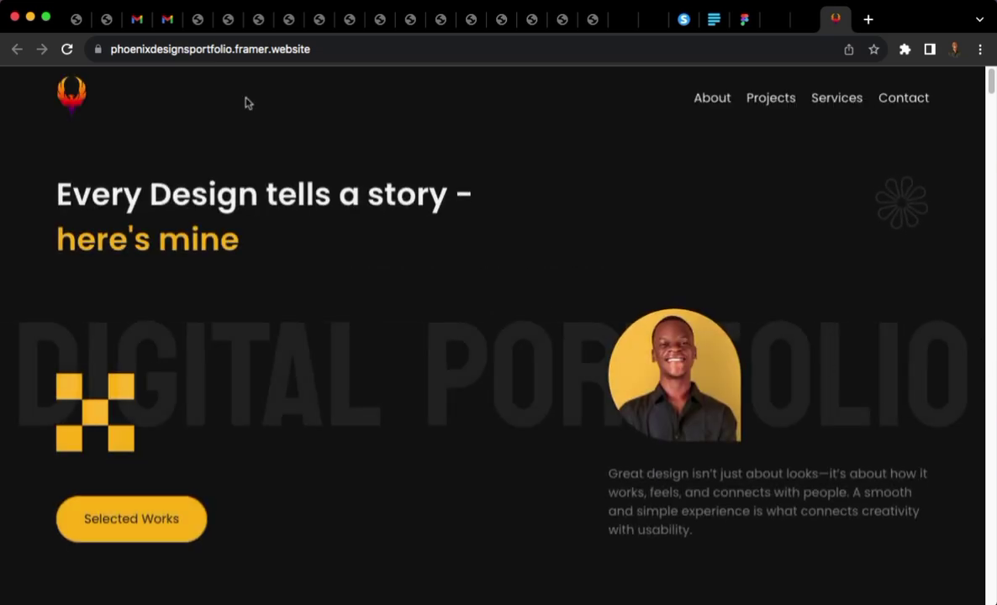
# Step: Select the framer.website domain in the browser's address bar
pyautogui.moveTo(238, 49); pyautogui.dragTo(303, 50)
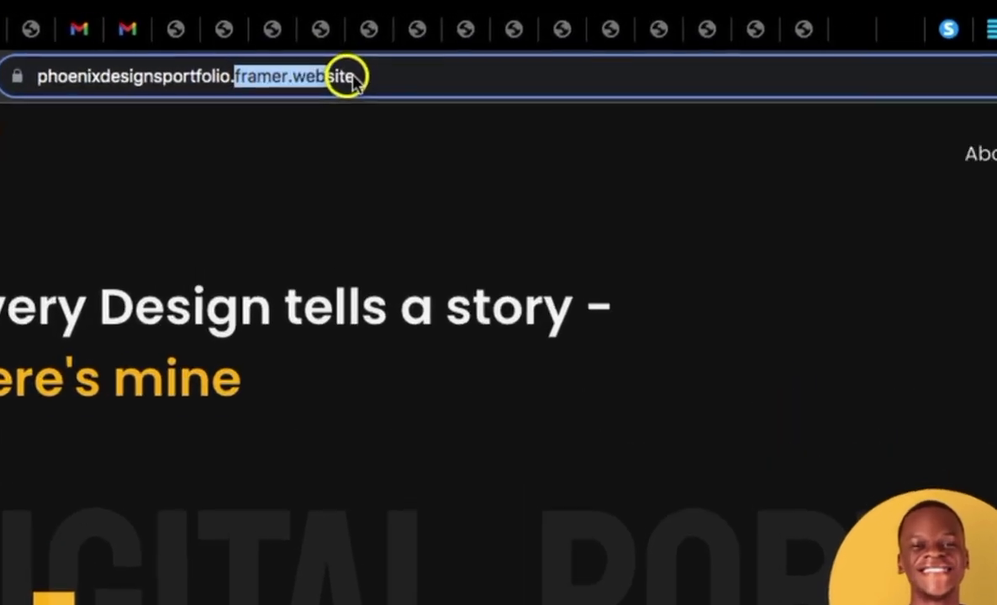
pyautogui.moveTo(353, 80); pyautogui.dragTo(382, 79)
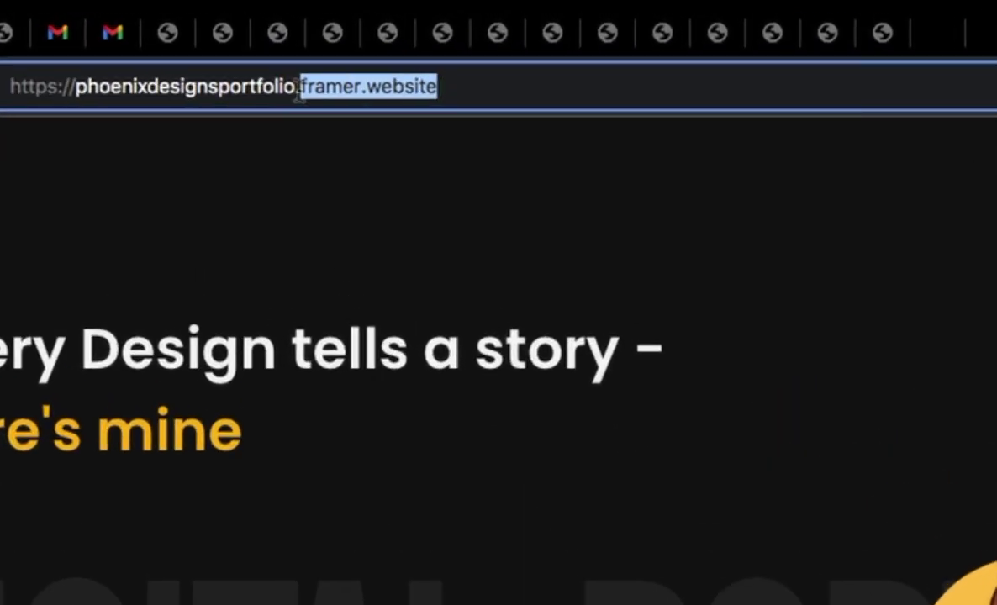
pyautogui.click(468, 88)
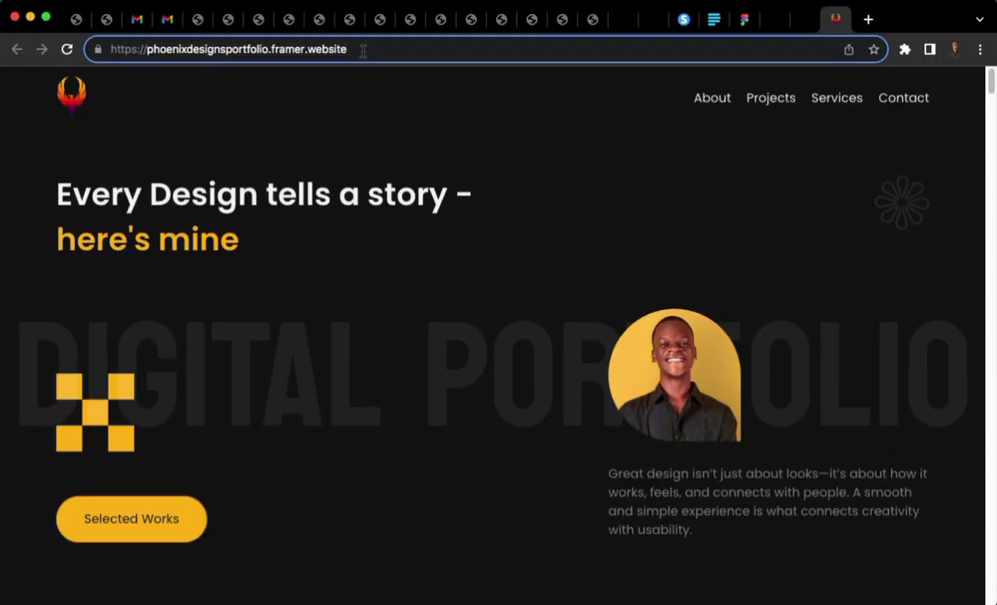
pyautogui.moveTo(360, 49)
pyautogui.mouseDown()
pyautogui.moveTo(268, 49)
pyautogui.moveTo(374, 54)
pyautogui.mouseUp()
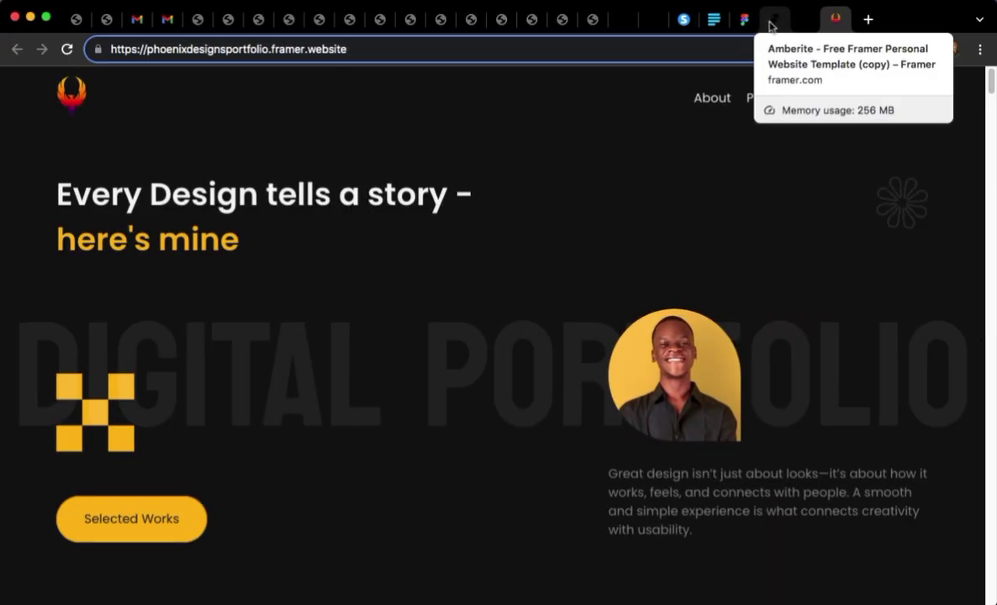
# Step: Republish the Amberite project with Update and open the live site in a new tab
pyautogui.click(773, 21)
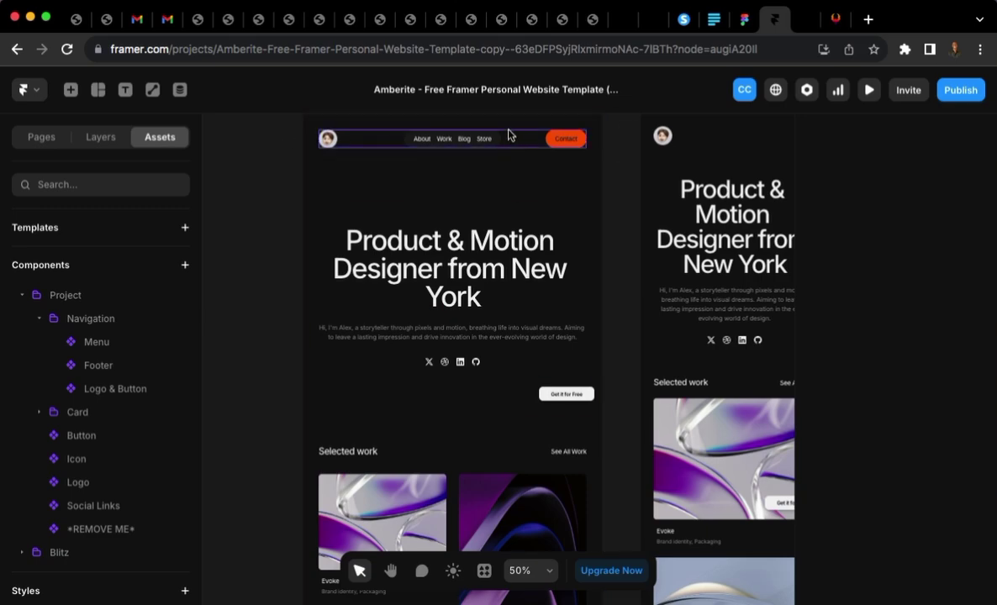
pyautogui.click(478, 116)
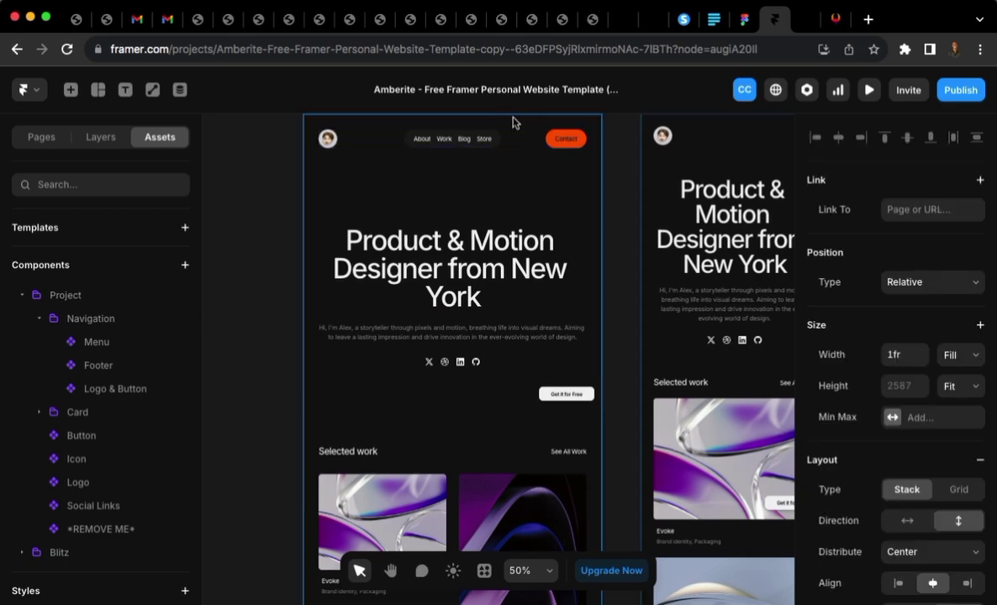
pyautogui.click(948, 90)
pyautogui.click(886, 235)
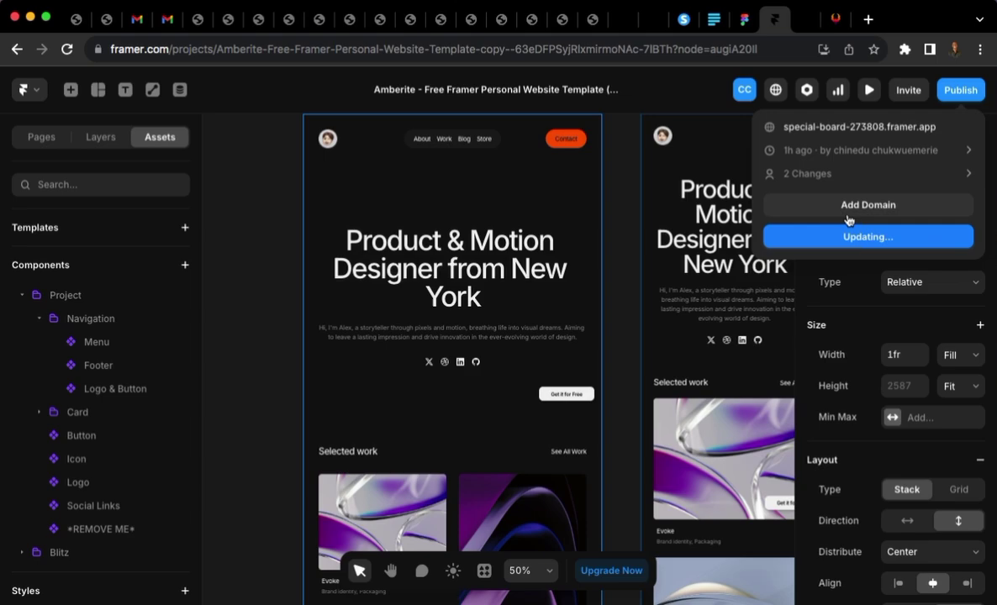
pyautogui.click(850, 128)
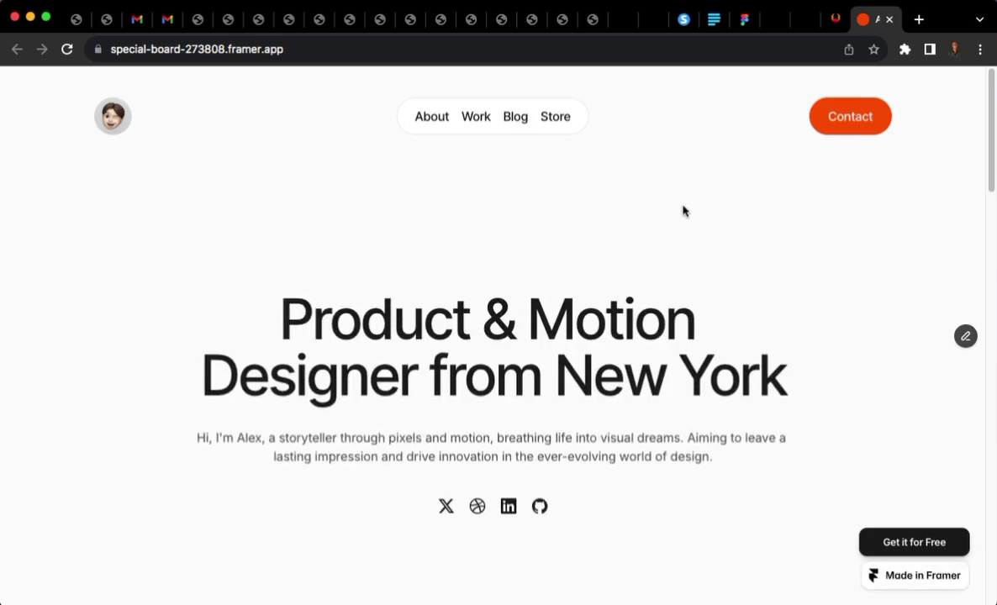
# Step: Scroll down and back up to review the live special-board-273808.framer.app page
pyautogui.scroll(-4, 682, 211)
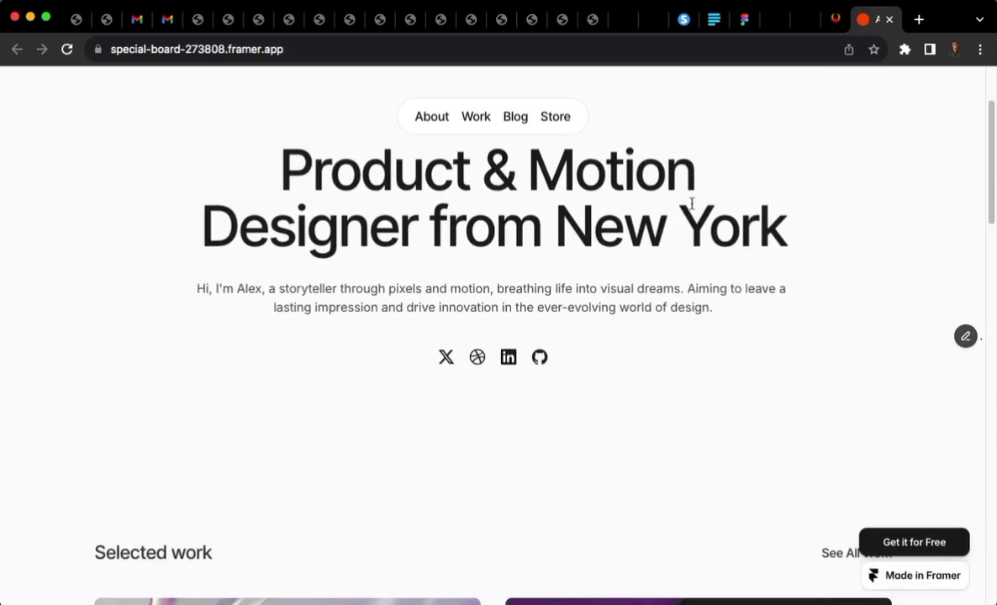
pyautogui.scroll(4, 840, 277)
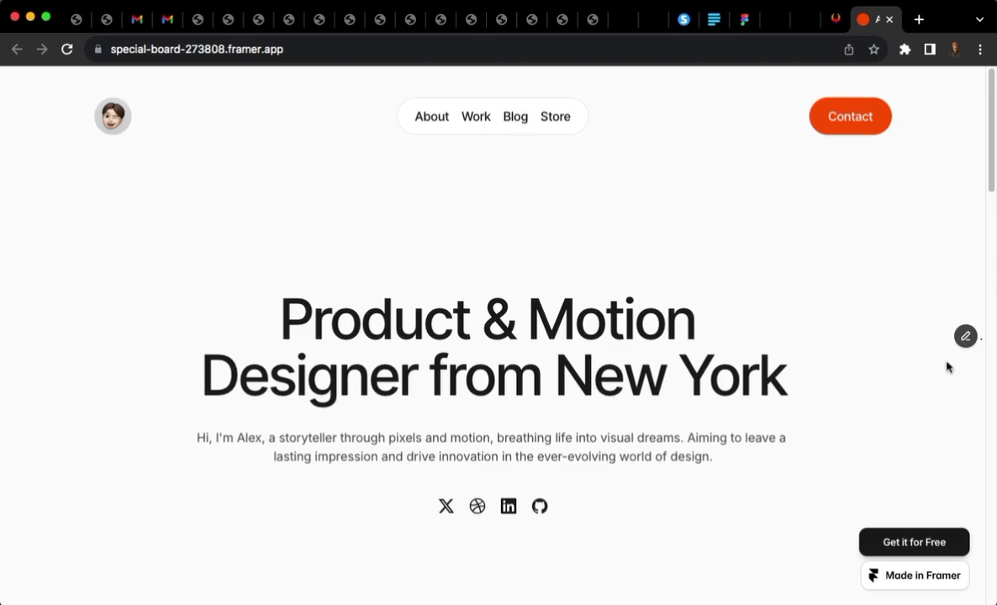
# Step: Inspect the edit button and select its div#__framer-editorbar-container in DevTools
pyautogui.rightClick(963, 336)
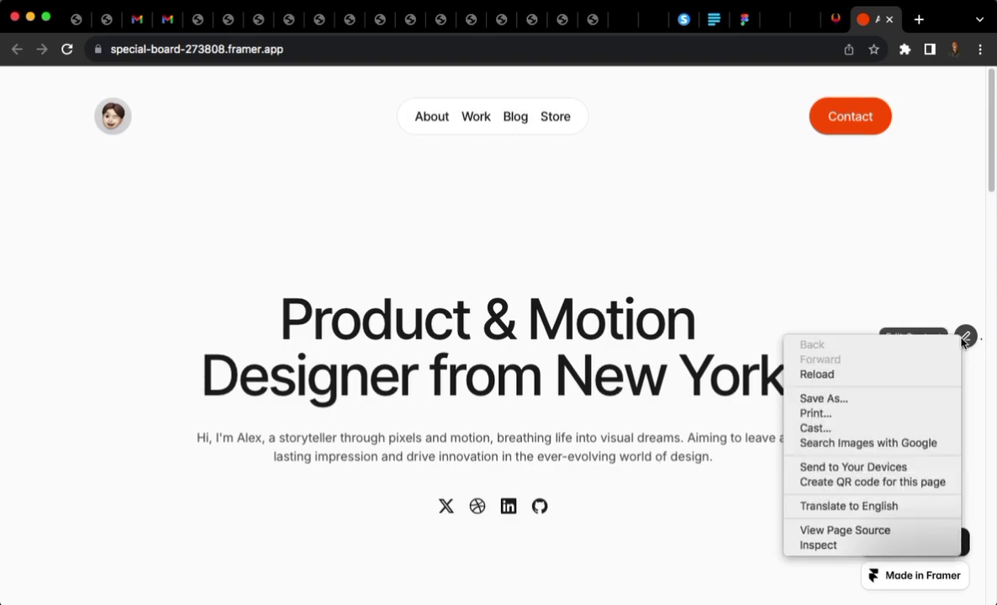
pyautogui.click(832, 545)
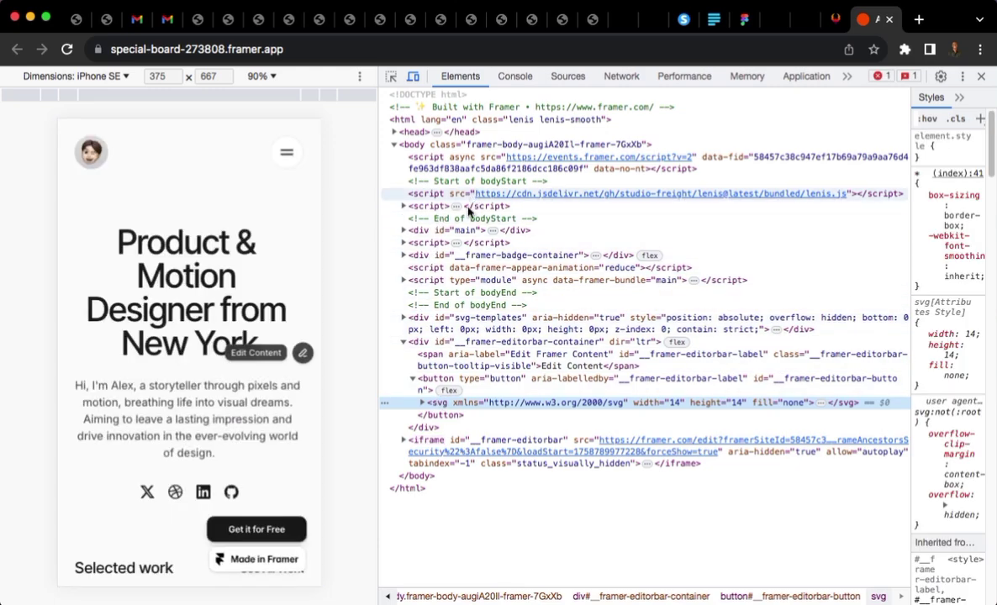
pyautogui.click(448, 379)
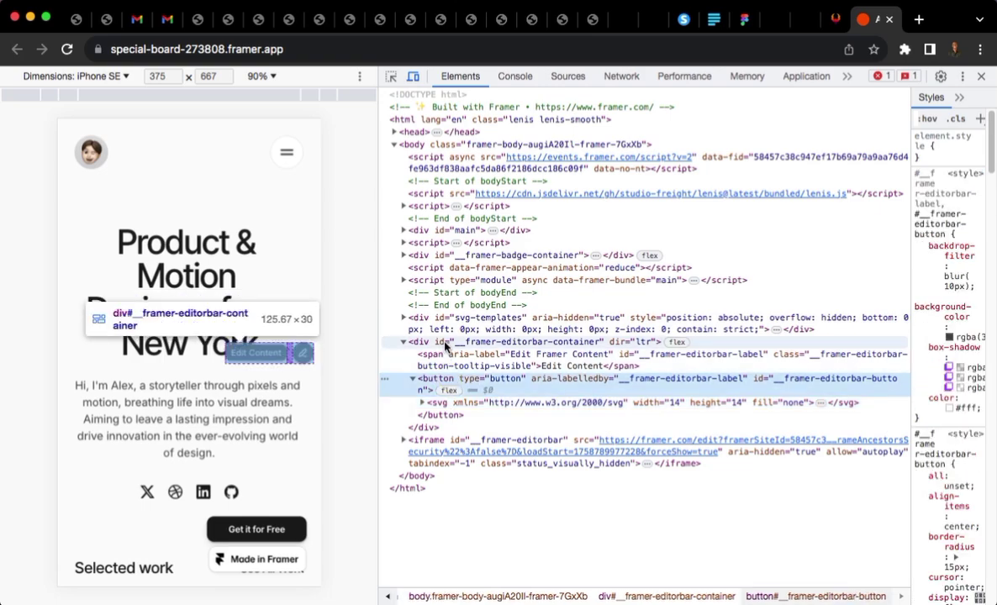
pyautogui.click(445, 345)
pyautogui.click(403, 342)
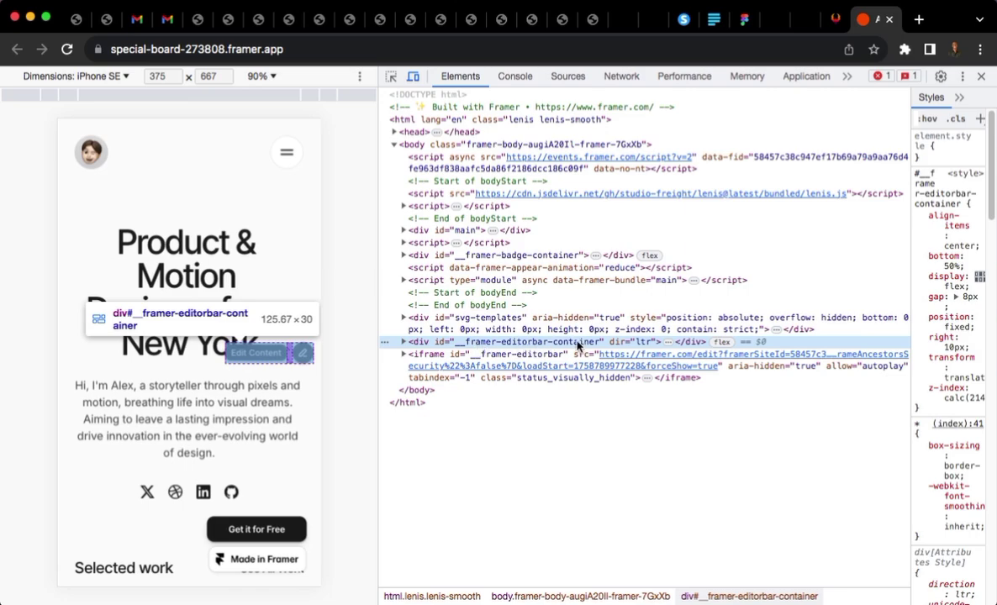
pyautogui.rightClick(249, 526)
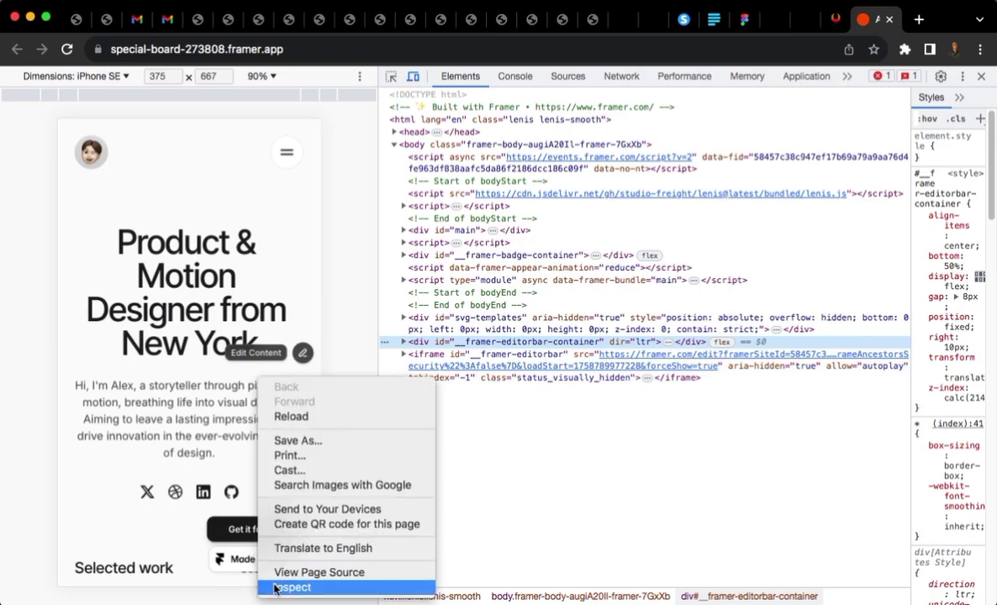
# Step: Inspect the Made in Framer badge and select the div#__framer-badge-container element
pyautogui.click(286, 588)
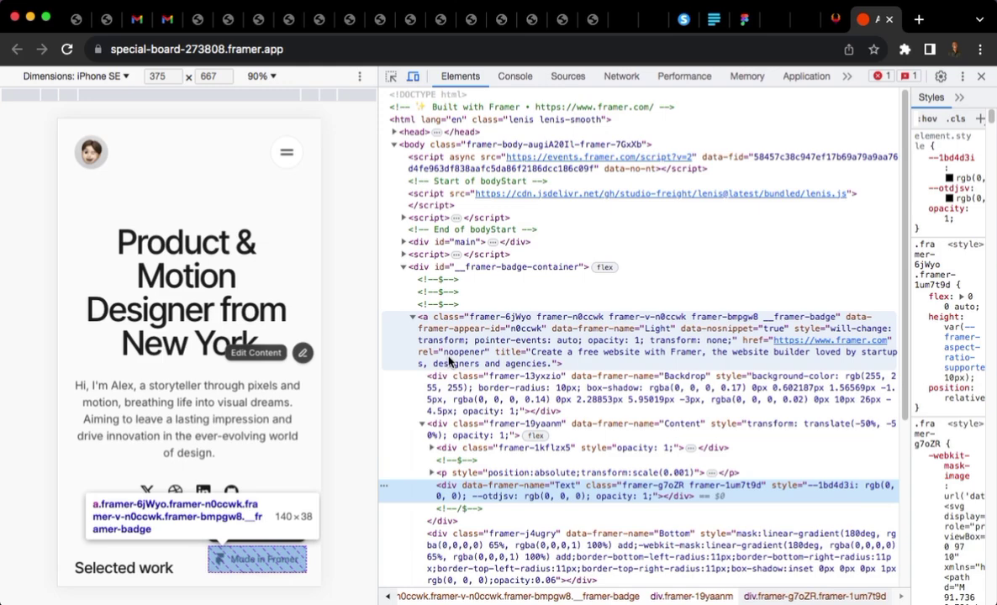
pyautogui.click(521, 267)
pyautogui.click(403, 266)
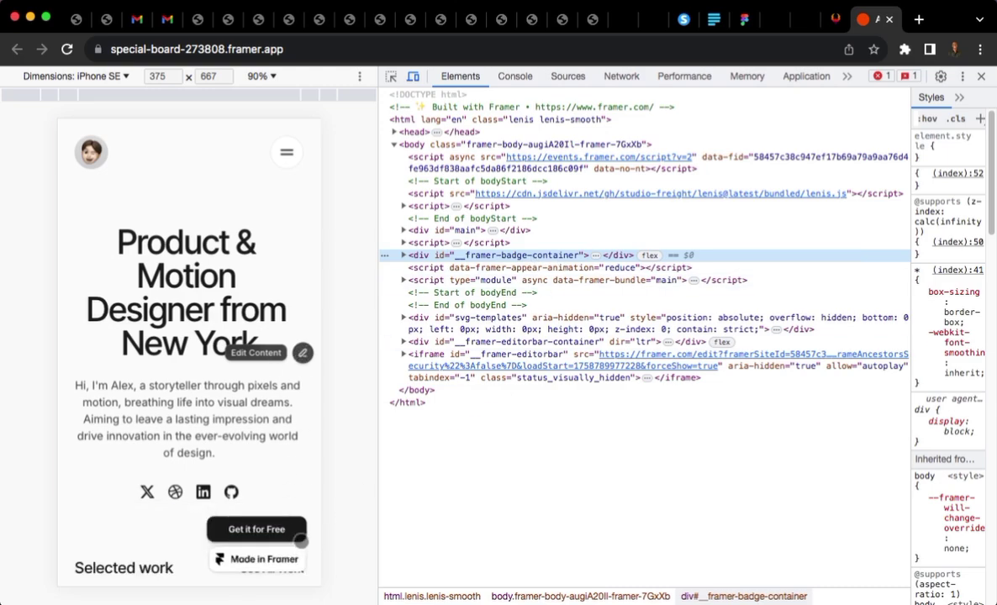
pyautogui.click(313, 499)
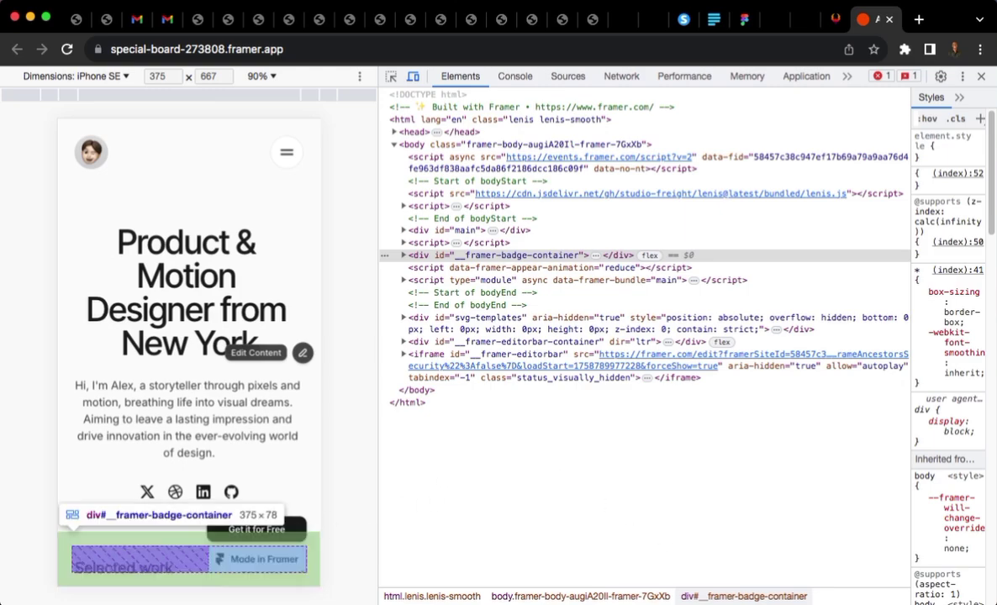
pyautogui.click(762, 577)
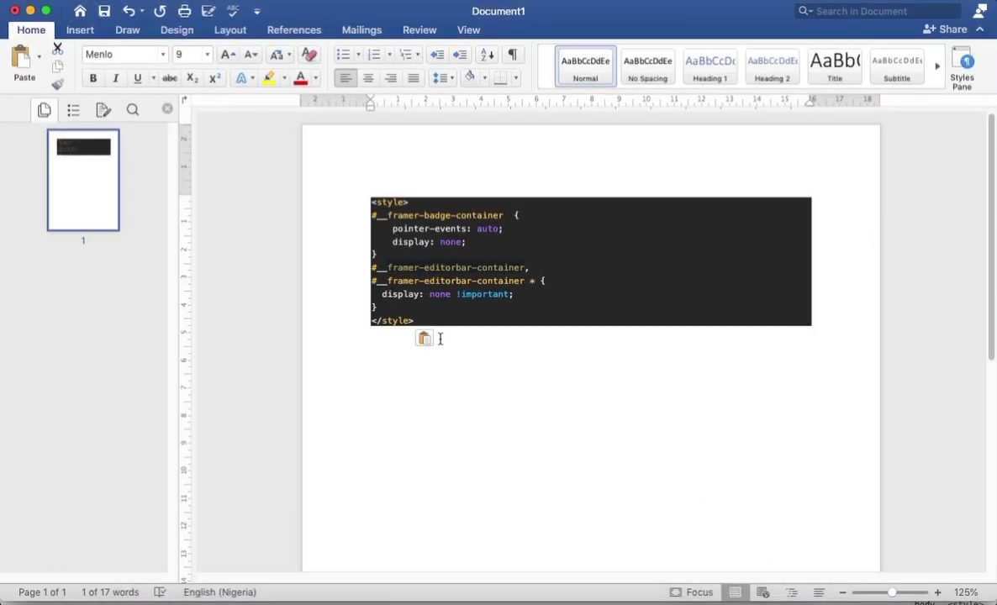
# Step: Select and copy the whole <style> CSS block in Word, then minimize Word
pyautogui.moveTo(408, 304); pyautogui.dragTo(361, 191)
pyautogui.press('super+a')
pyautogui.press('super+c')
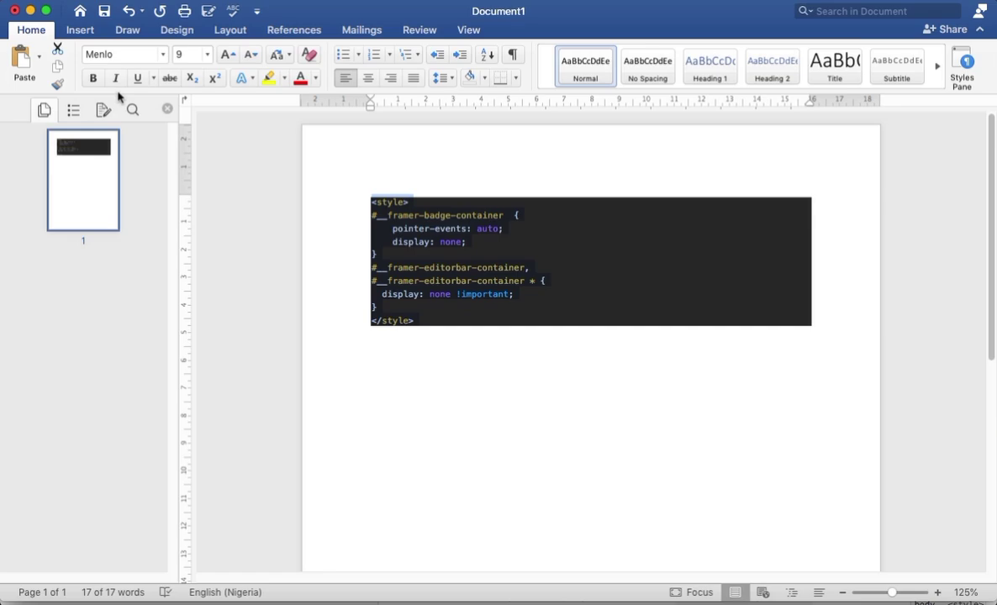
pyautogui.click(34, 11)
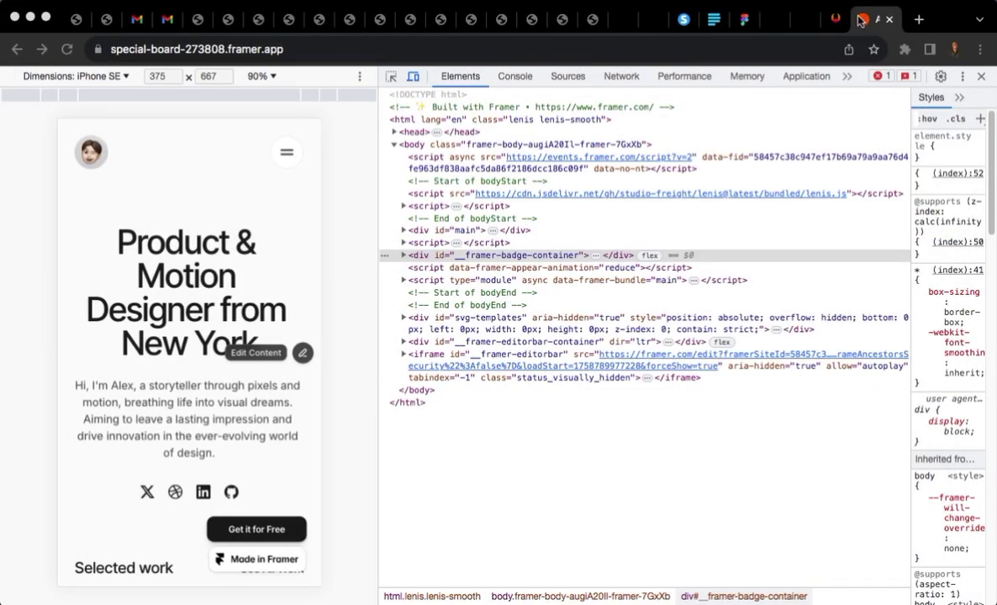
# Step: Close the live site and open the Framer site settings at Custom Code
pyautogui.click(889, 23)
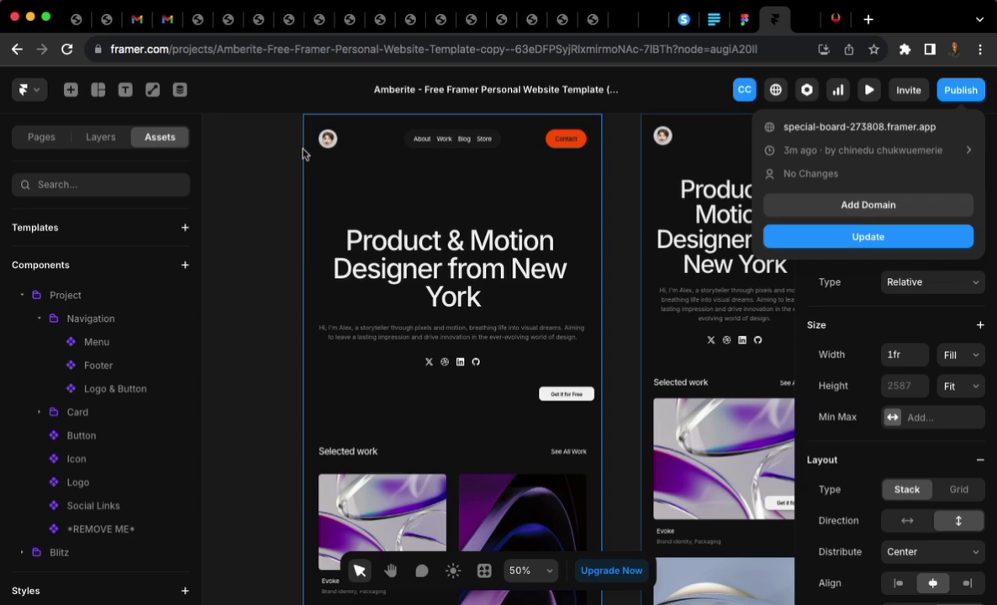
pyautogui.click(808, 90)
pyautogui.click(807, 90)
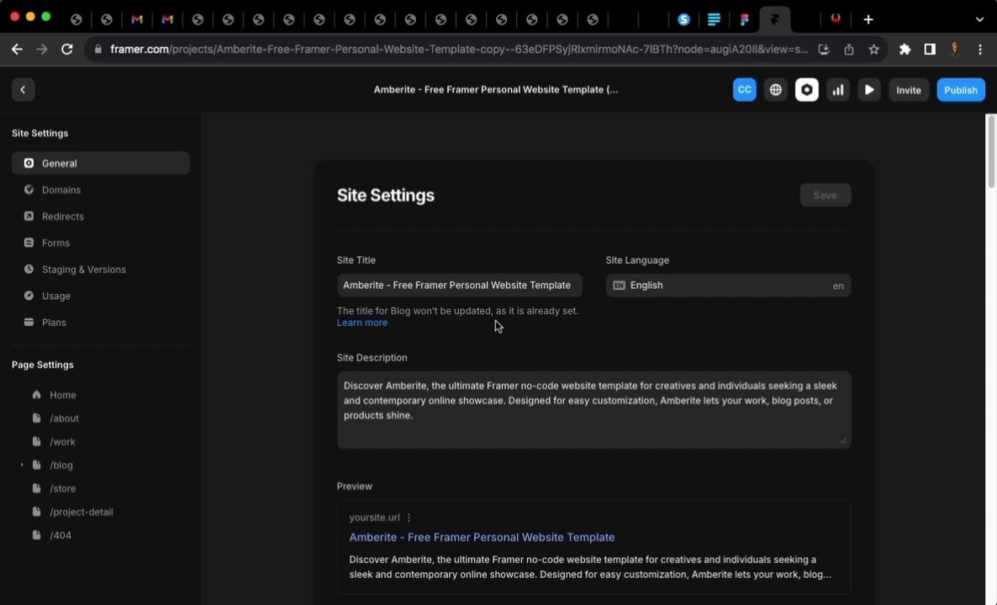
pyautogui.scroll(-20, 495, 326)
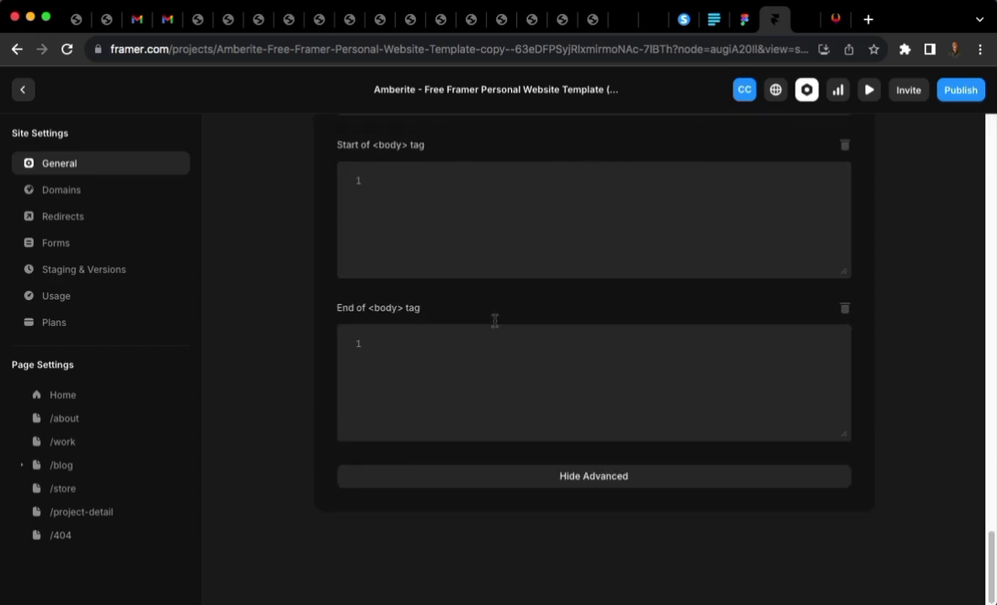
pyautogui.scroll(5, 495, 321)
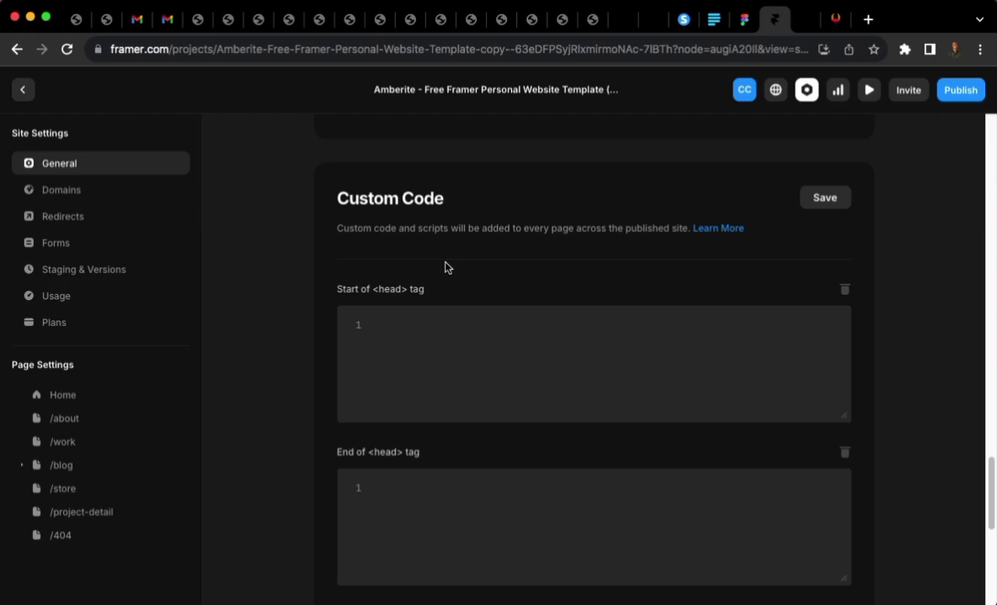
pyautogui.scroll(-5, 451, 276)
# Step: Paste the badge-hiding CSS into the End of <body> tag custom code
pyautogui.click(385, 326)
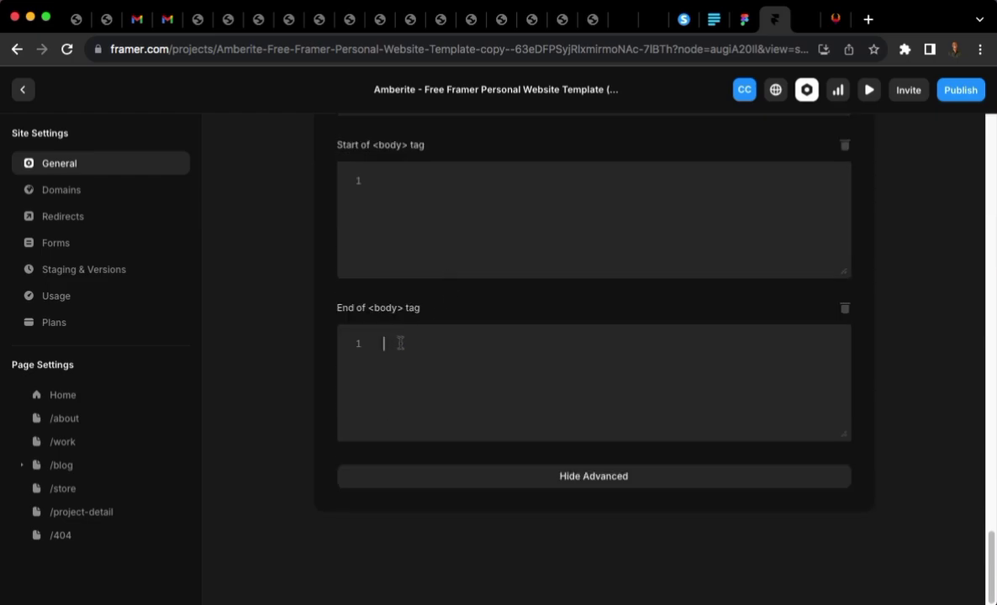
pyautogui.press('super+v')
pyautogui.scroll(2, 402, 329)
pyautogui.scroll(3, 801, 178)
pyautogui.scroll(4, 805, 189)
pyautogui.click(960, 90)
# Step: Update the live site with the new custom code and open its published URL
pyautogui.click(904, 214)
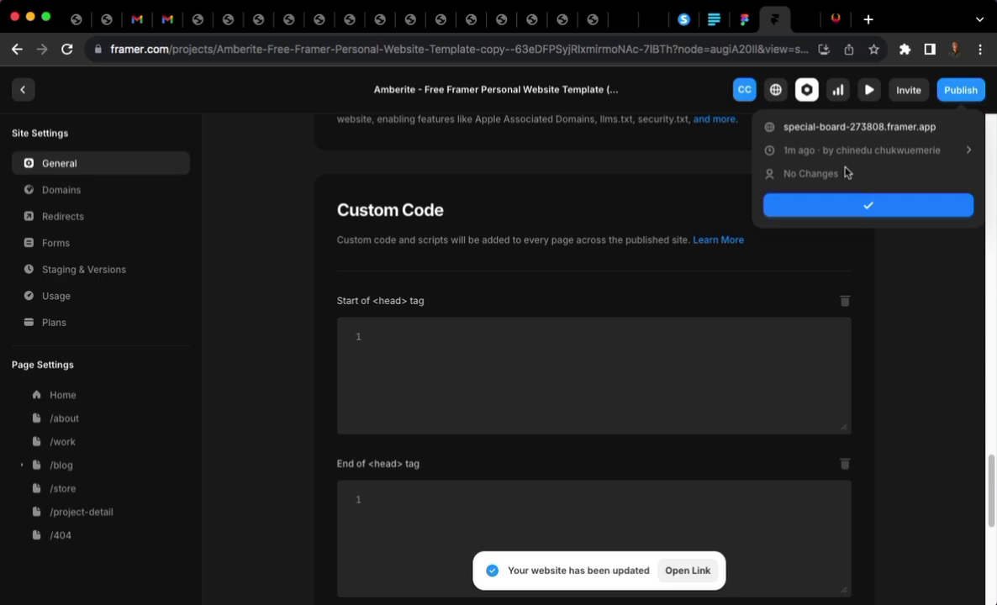
pyautogui.click(855, 130)
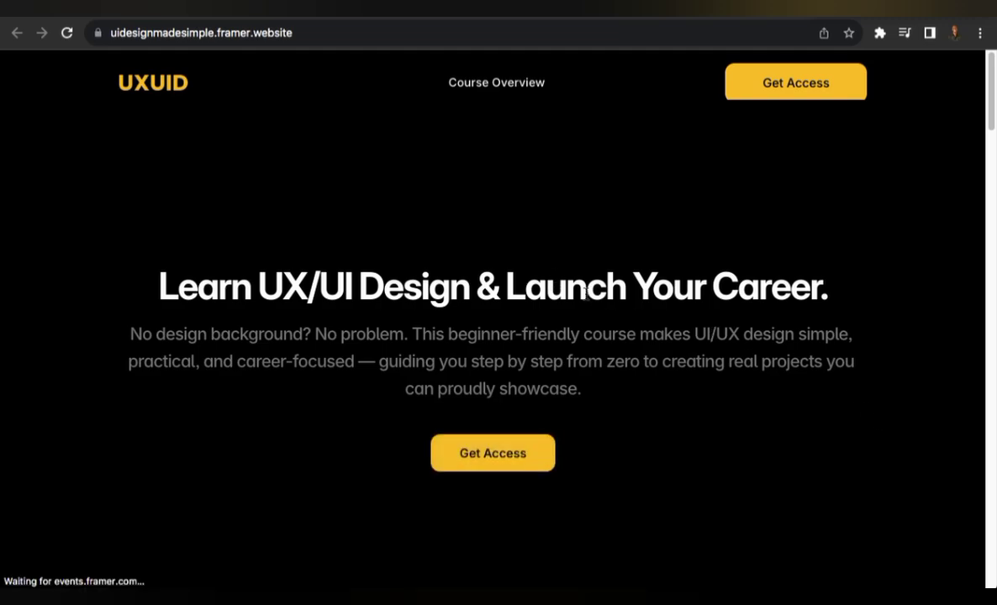
# Step: Scroll down the UXUID course page to the Bonus Resources Included section
pyautogui.scroll(-5, 877, 421)
pyautogui.scroll(-3, 877, 420)
pyautogui.scroll(-4, 877, 421)
pyautogui.scroll(-4, 877, 412)
pyautogui.scroll(-8, 878, 394)
pyautogui.scroll(-2, 877, 395)
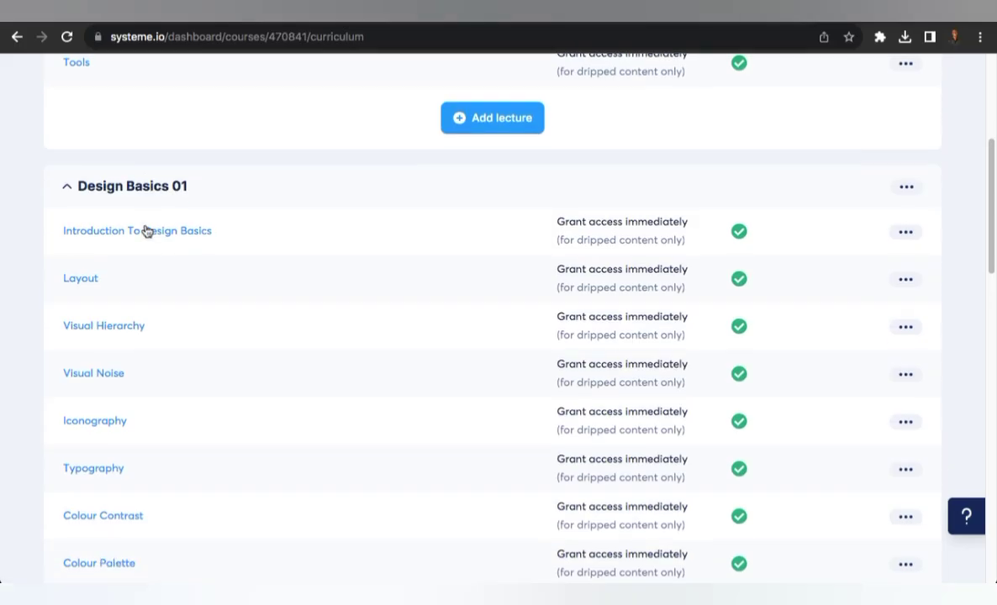
# Step: Expand the Design Resources and Introduction To Figma modules in the curriculum
pyautogui.scroll(-5, 145, 227)
pyautogui.scroll(-3, 145, 226)
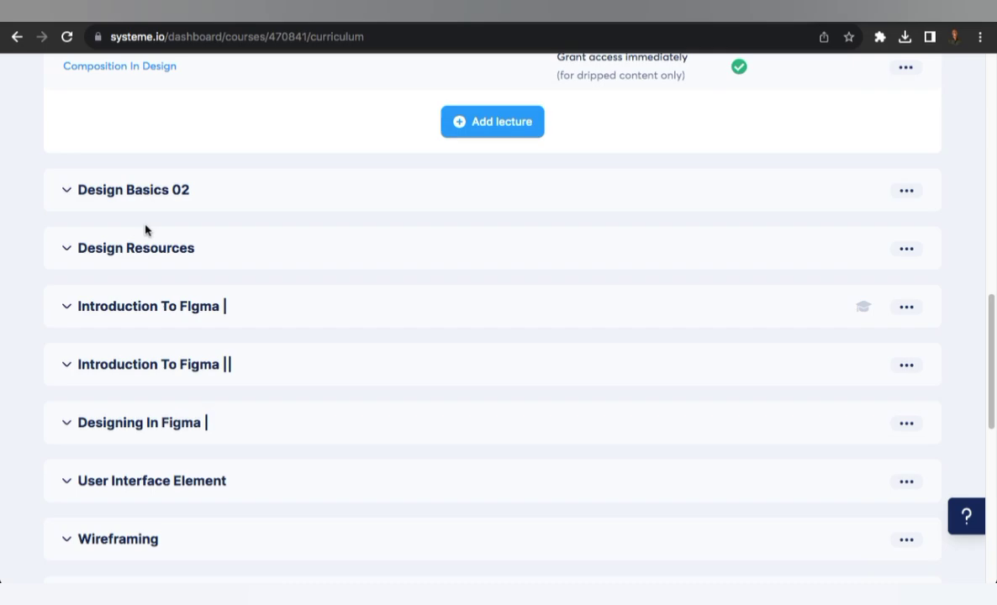
pyautogui.click(140, 262)
pyautogui.scroll(-4, 140, 264)
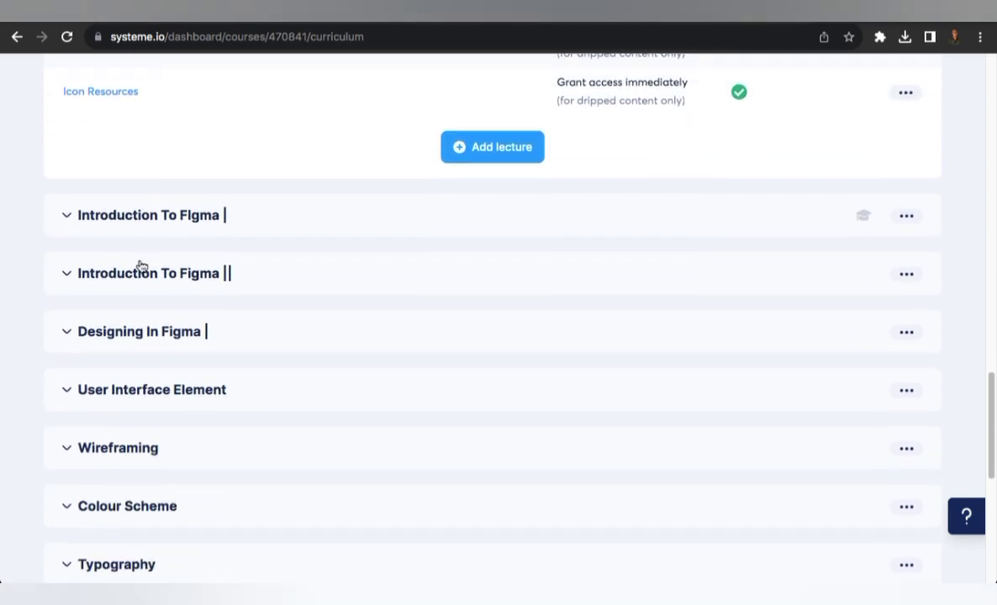
pyautogui.click(136, 209)
pyautogui.scroll(-5, 138, 204)
pyautogui.scroll(-3, 136, 204)
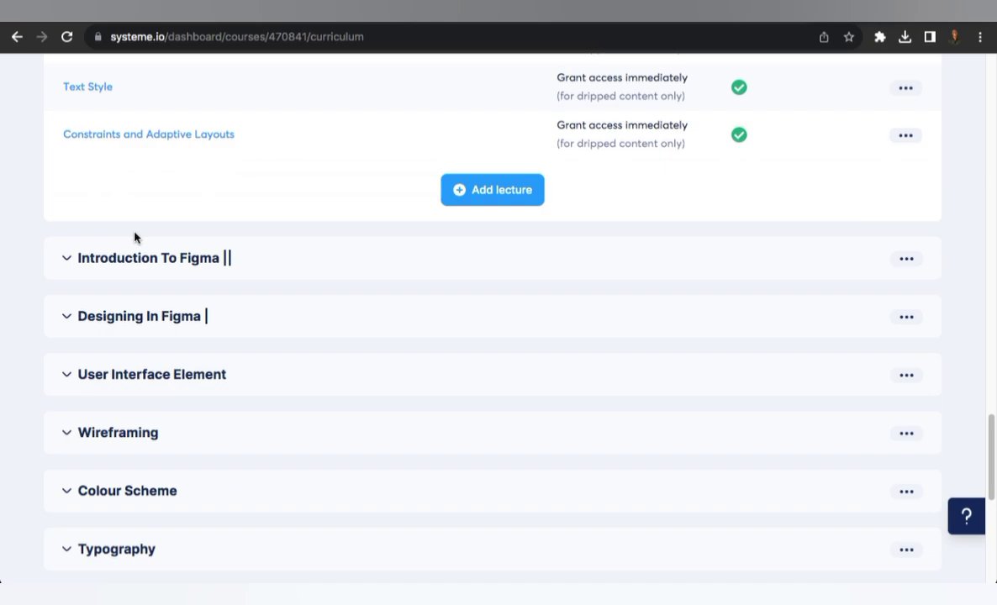
# Step: Expand the Designing In Figma, User Interface Element, Wireframing, Colour Scheme and Typography modules
pyautogui.click(135, 256)
pyautogui.click(138, 378)
pyautogui.scroll(-5, 141, 382)
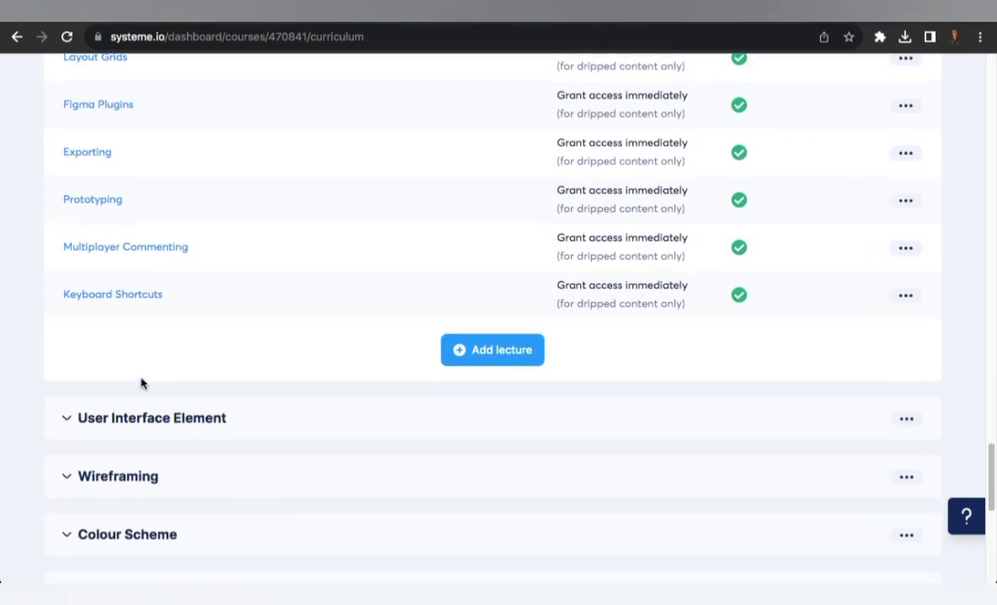
pyautogui.click(140, 381)
pyautogui.scroll(-5, 142, 379)
pyautogui.scroll(-5, 142, 381)
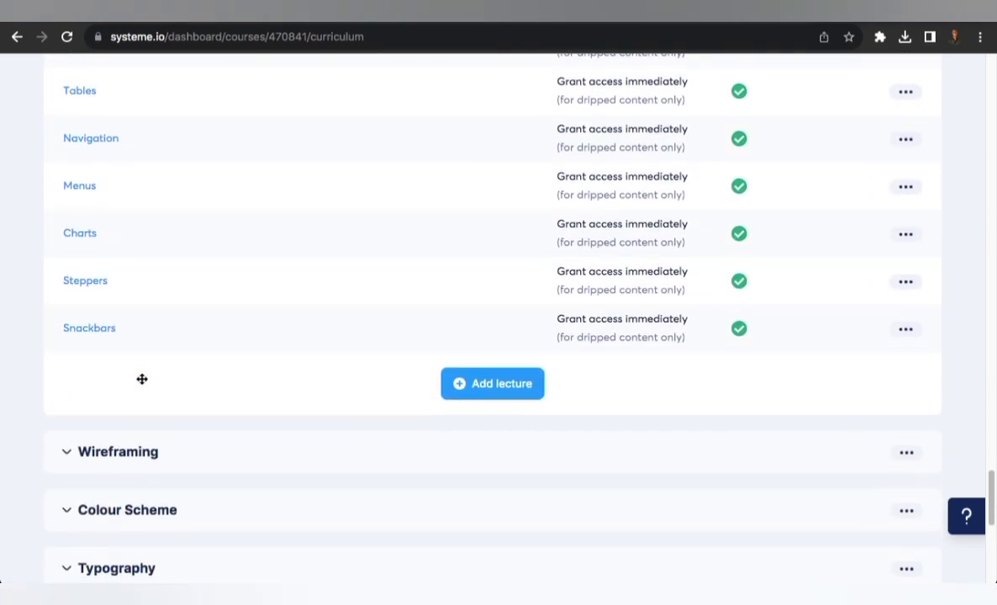
pyautogui.click(139, 403)
pyautogui.click(136, 425)
pyautogui.click(135, 425)
pyautogui.scroll(-3, 134, 427)
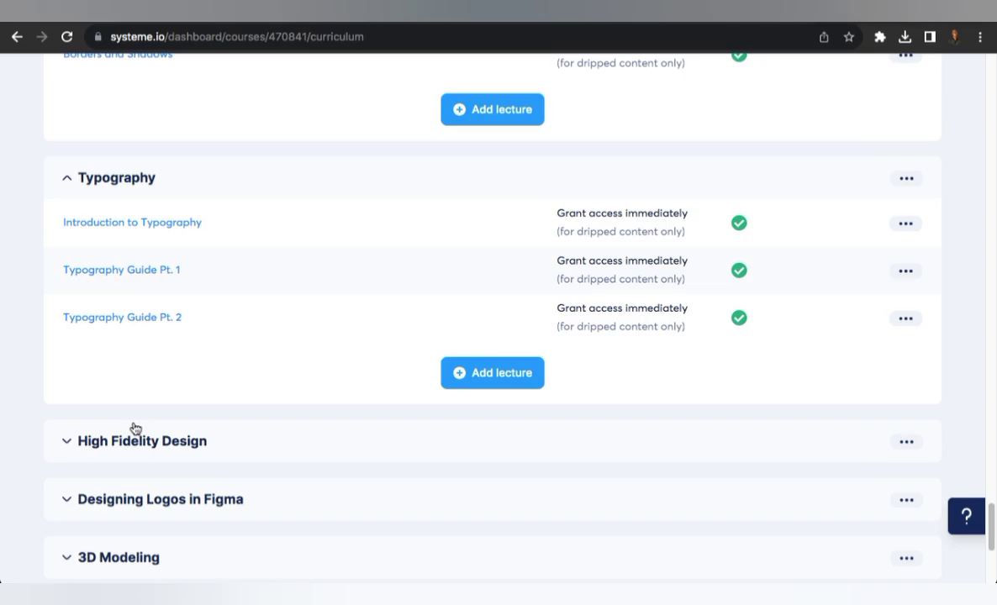